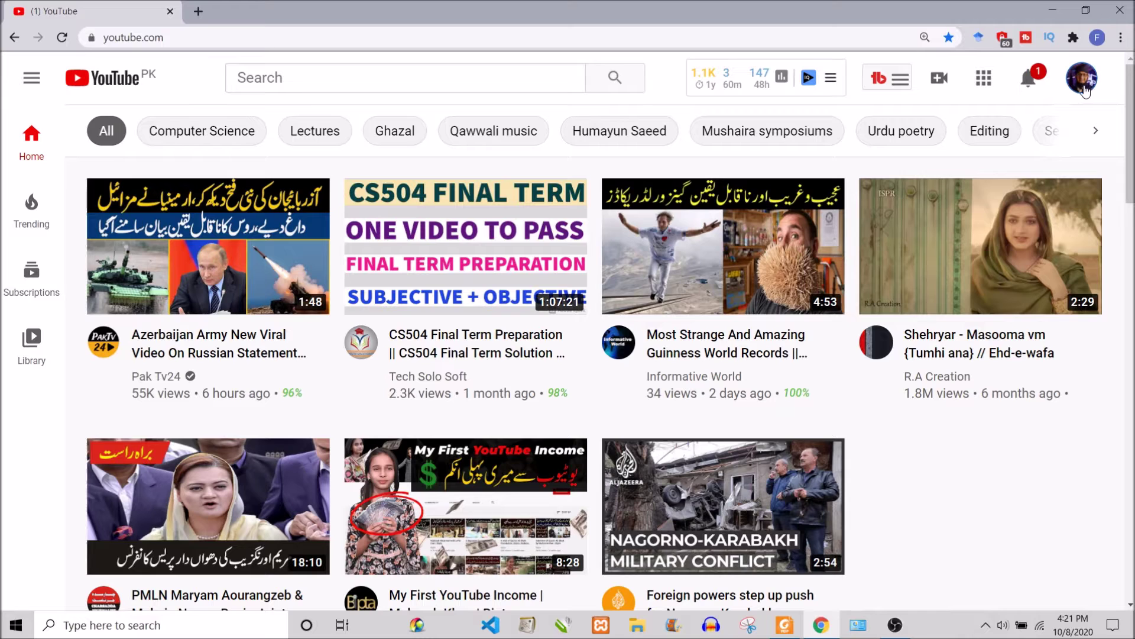
Open YouTube Studio from the account and bring up the channel's advanced settings
{"action": "left_click", "coordinate": [1083, 89]}
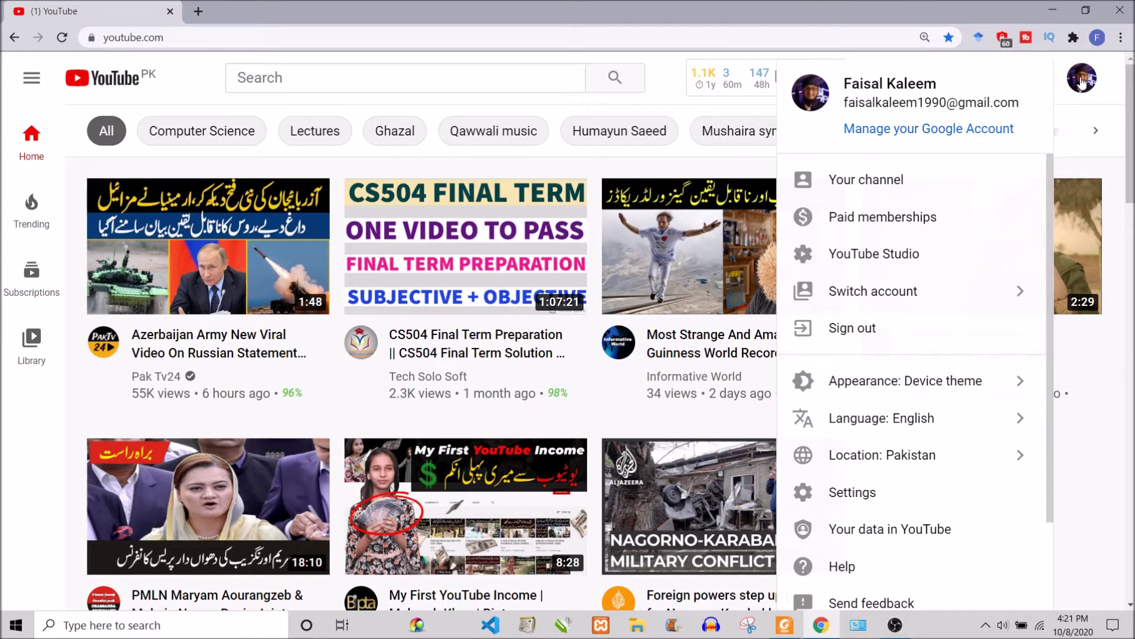
{"action": "left_click", "coordinate": [901, 256]}
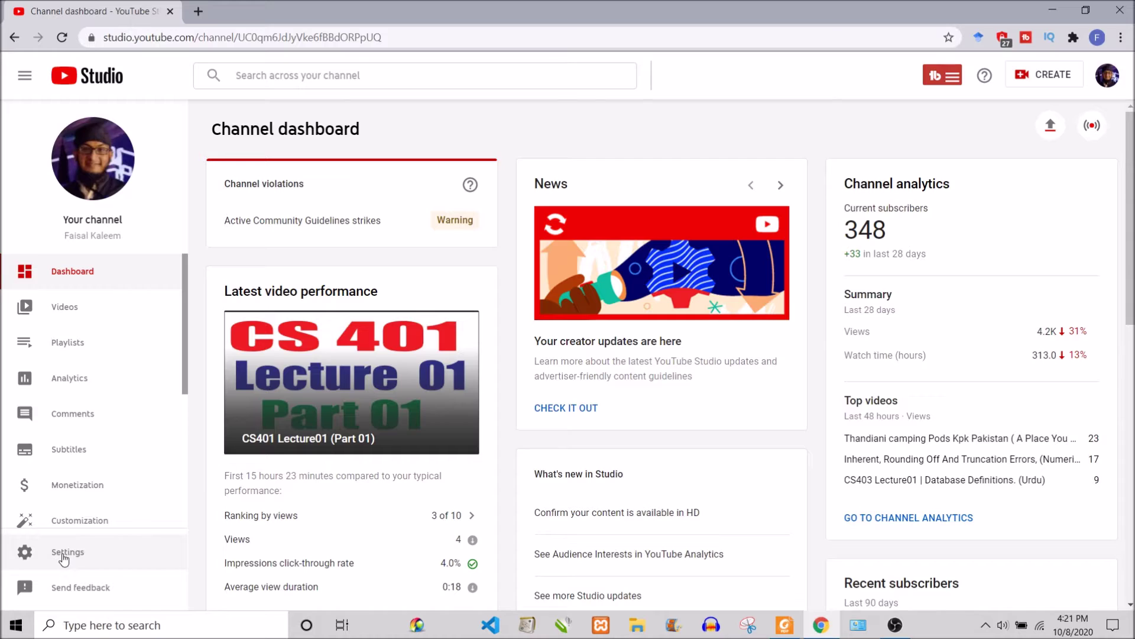
{"action": "left_click", "coordinate": [64, 556]}
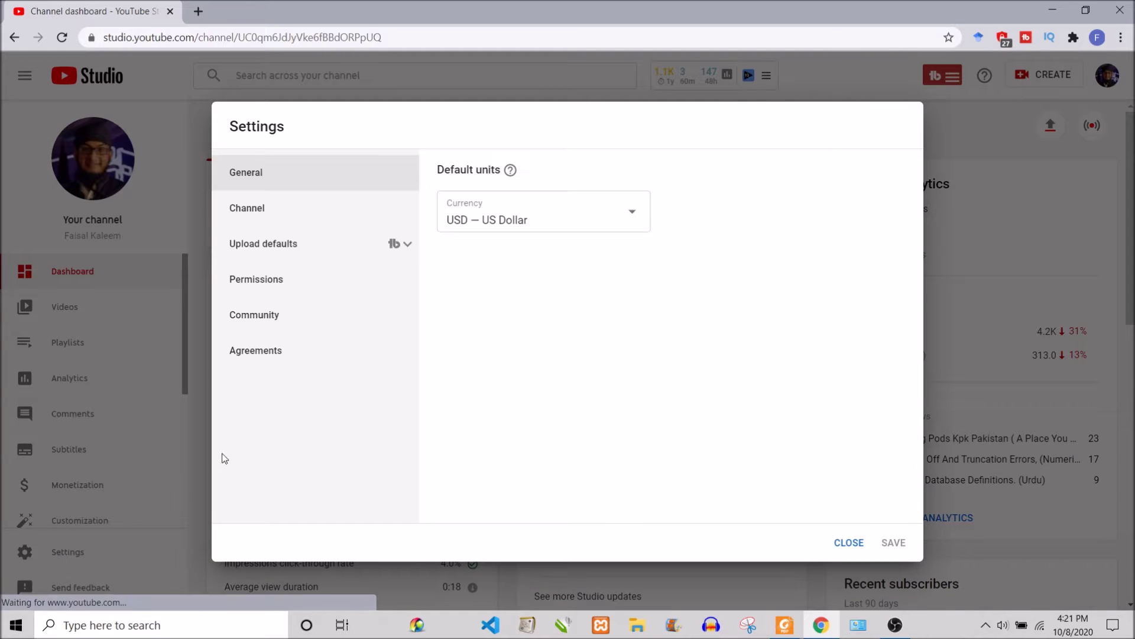
{"action": "left_click", "coordinate": [263, 213]}
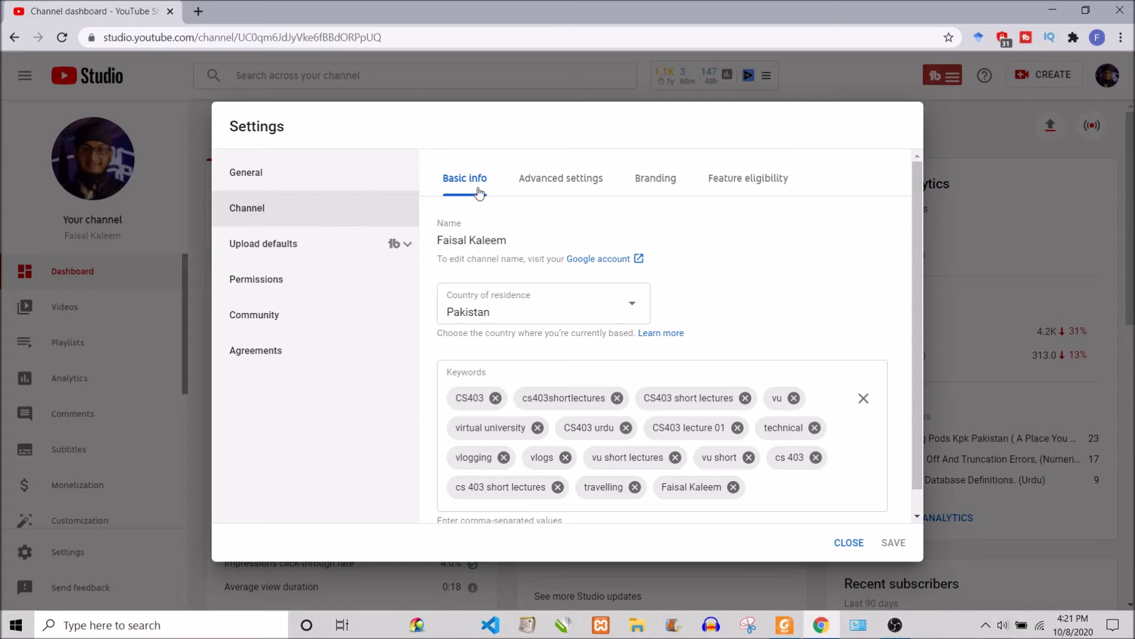
{"action": "left_click", "coordinate": [533, 183]}
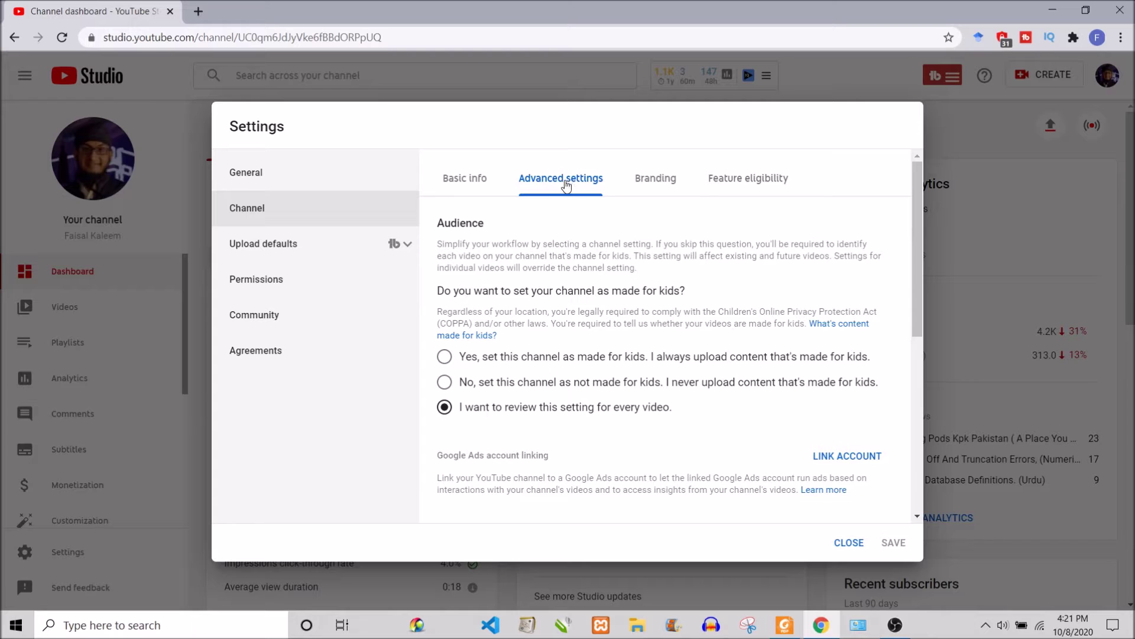
Go to the YouTube account management page and open its advanced settings at the custom URL section
{"action": "scroll", "coordinate": [638, 311], "scroll_direction": "down", "scroll_amount": 3}
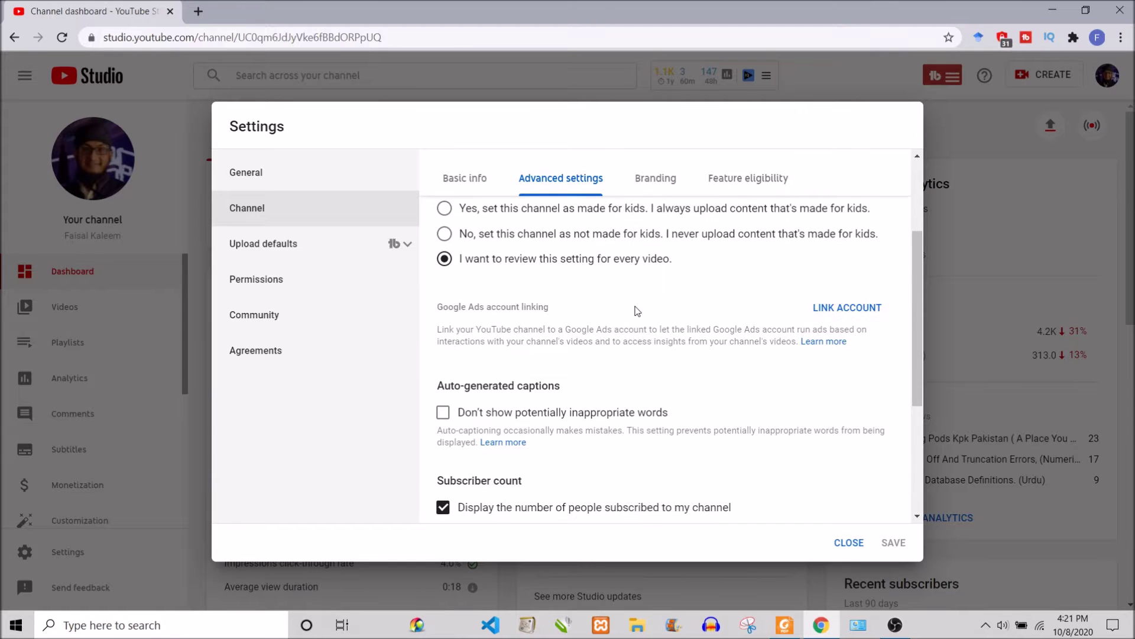
{"action": "scroll", "coordinate": [634, 308], "scroll_direction": "up", "scroll_amount": 3}
{"action": "scroll", "coordinate": [634, 308], "scroll_direction": "down", "scroll_amount": 6}
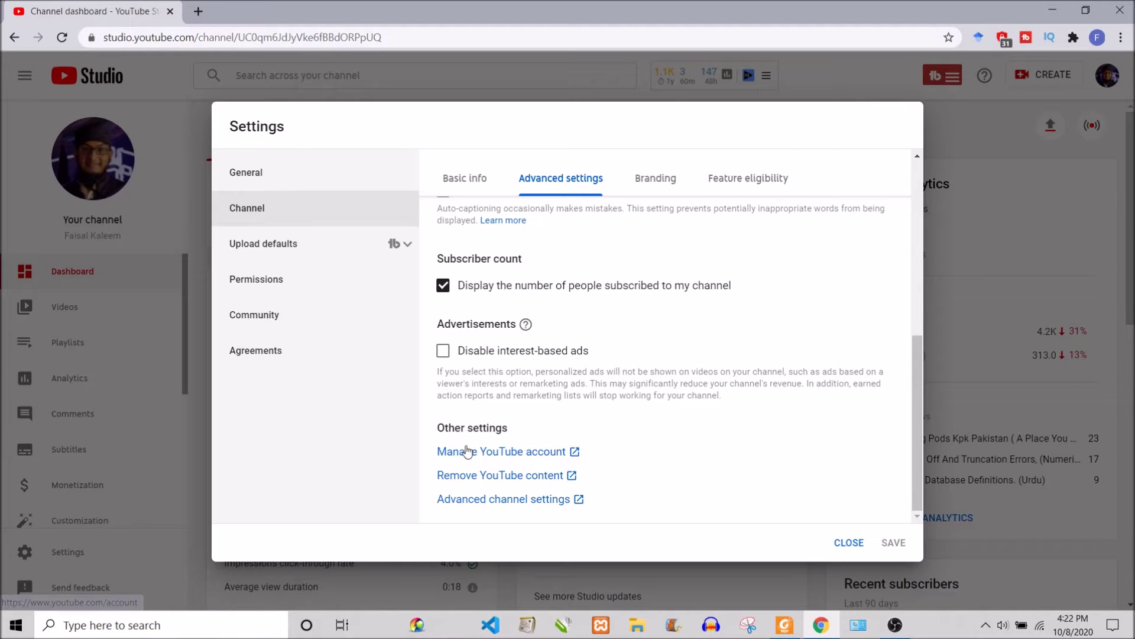
{"action": "left_click", "coordinate": [504, 453]}
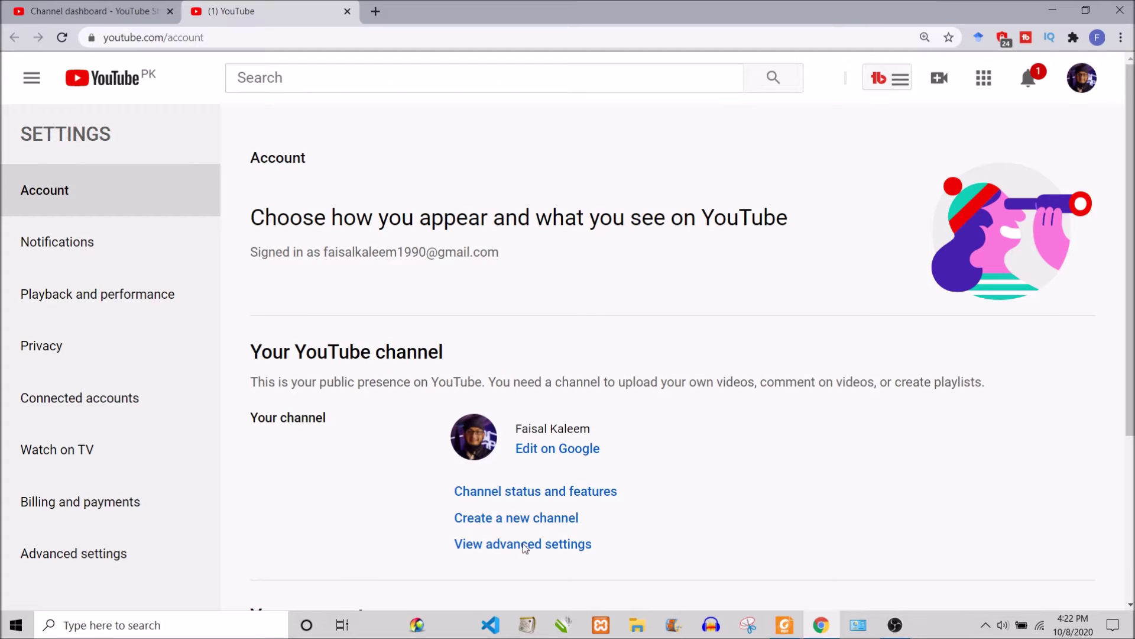
{"action": "scroll", "coordinate": [519, 545], "scroll_direction": "down", "scroll_amount": 1}
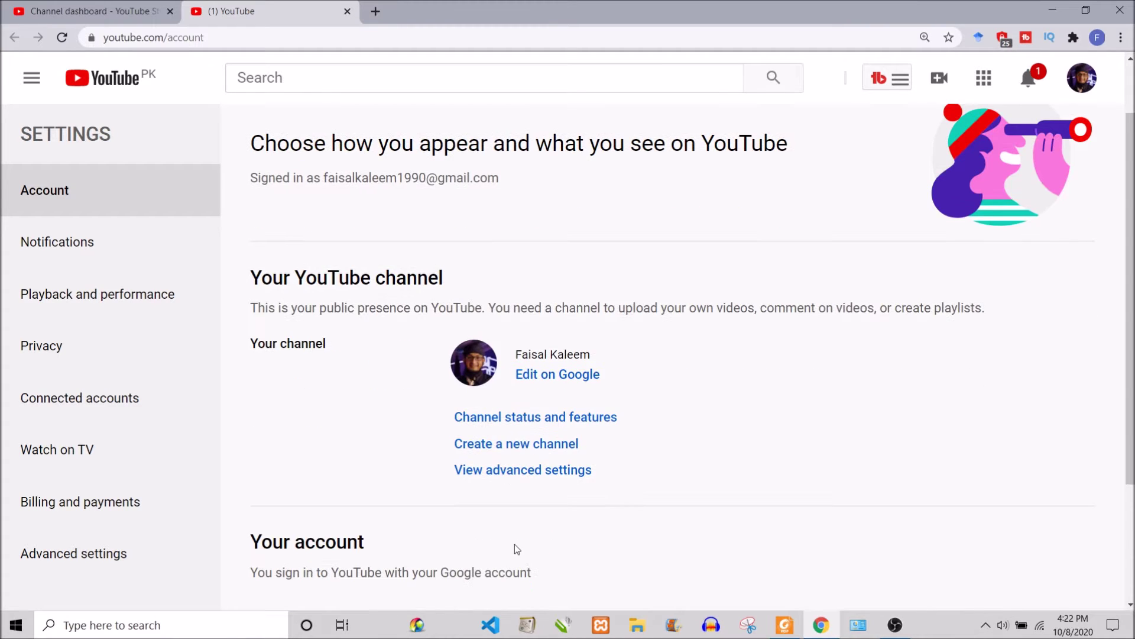
{"action": "left_click", "coordinate": [467, 474]}
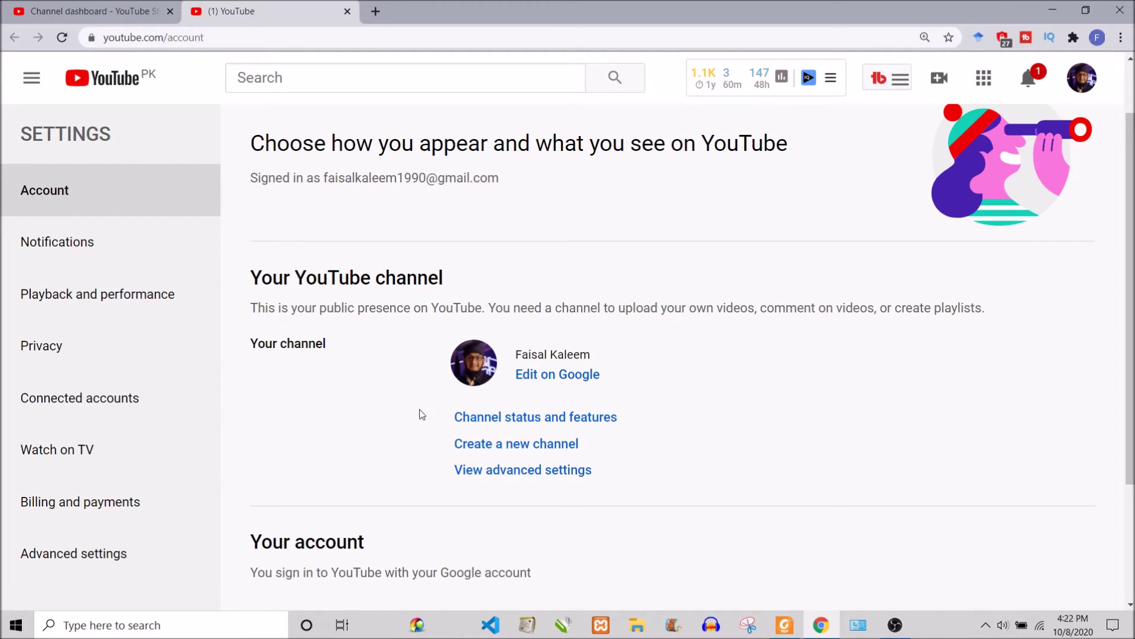
{"action": "left_click", "coordinate": [541, 472]}
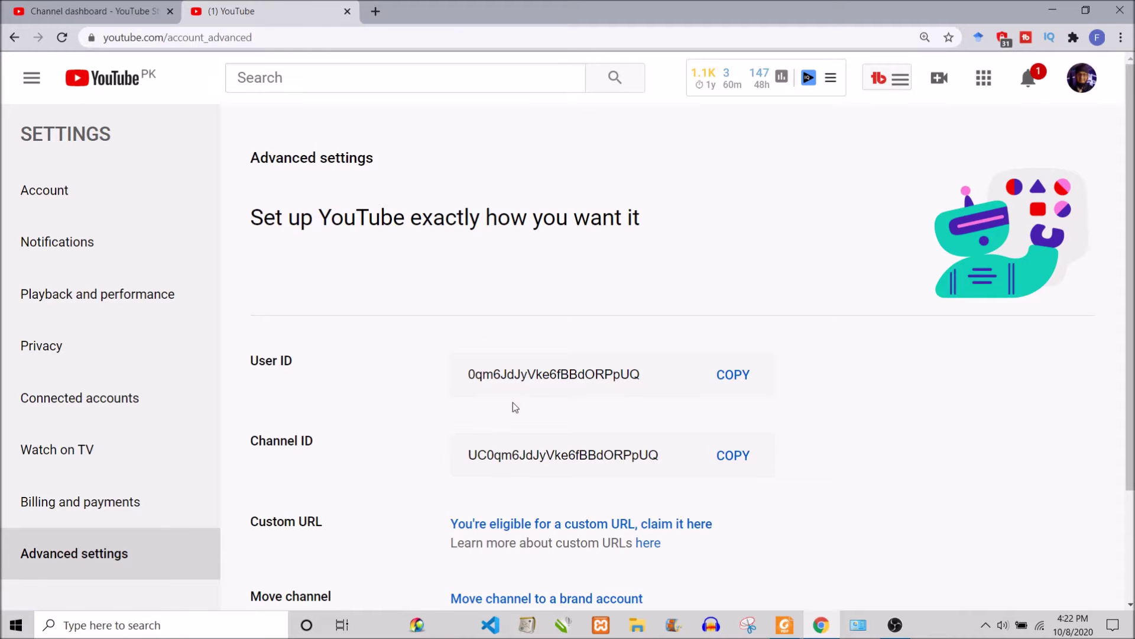
{"action": "scroll", "coordinate": [513, 421], "scroll_direction": "down", "scroll_amount": 2}
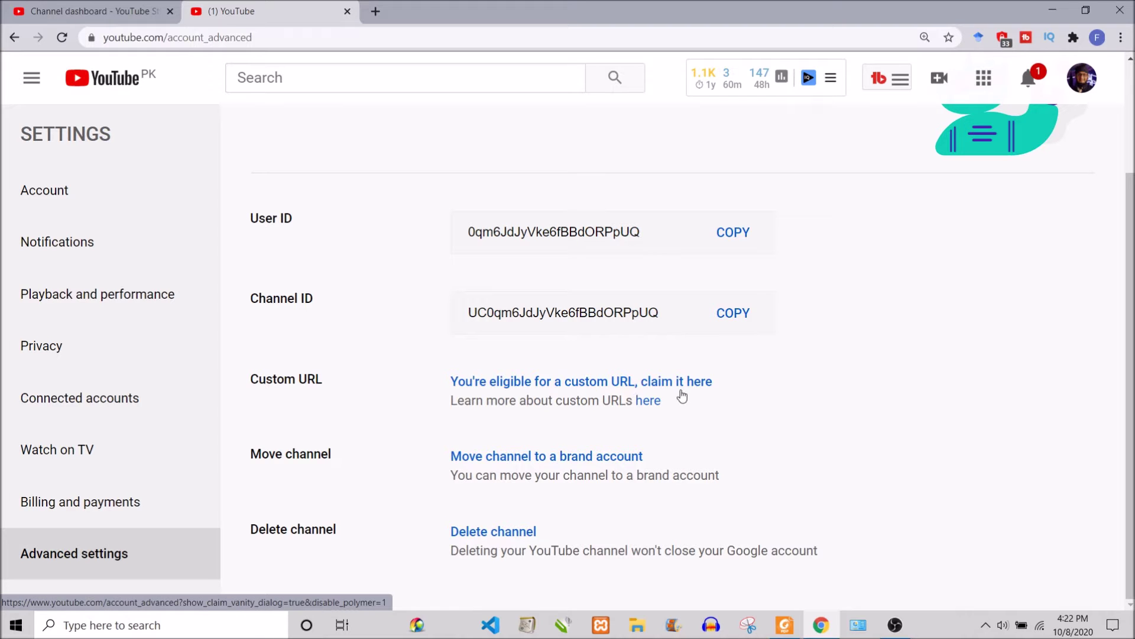
Open the help article about custom URLs in a new browser tab and read the eligibility requirements
{"action": "right_click", "coordinate": [646, 402]}
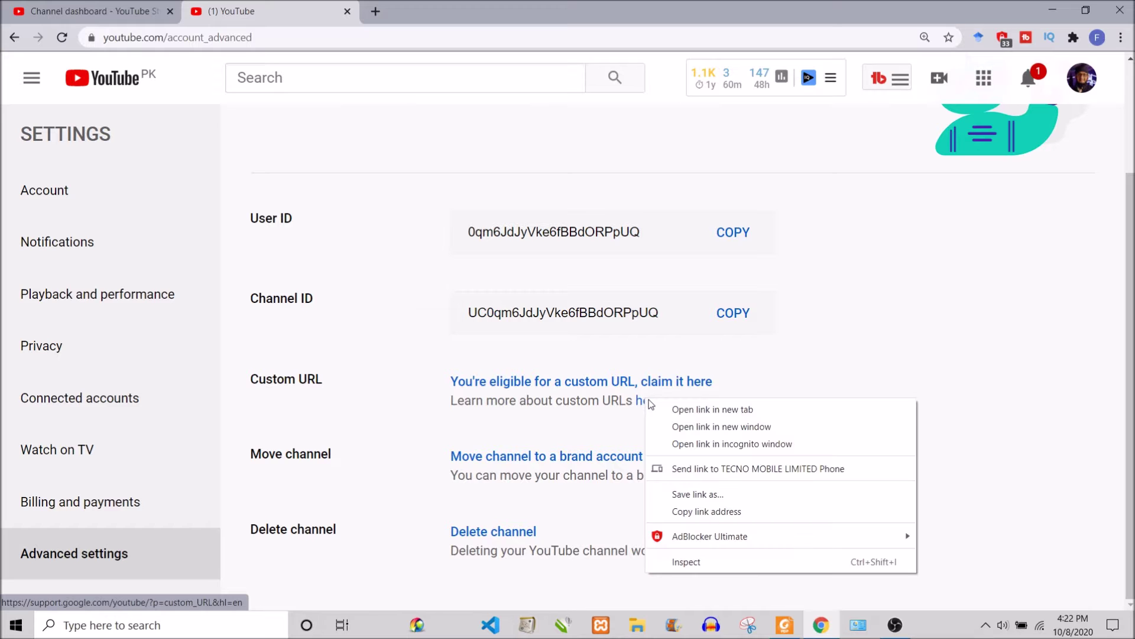
{"action": "left_click", "coordinate": [698, 409]}
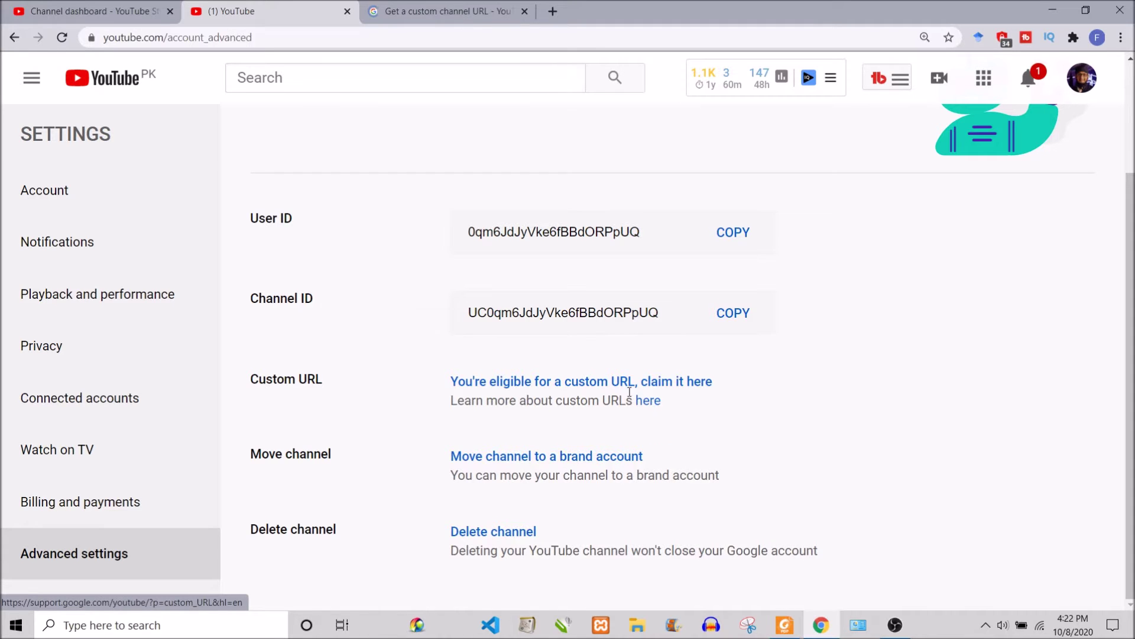
{"action": "left_click", "coordinate": [448, 11]}
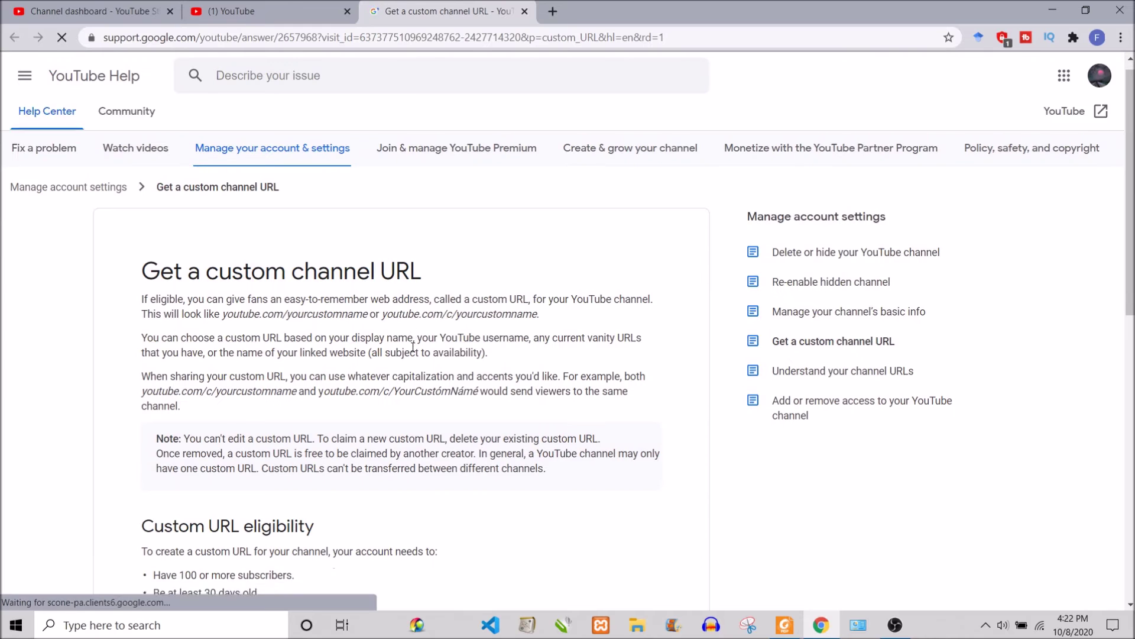
{"action": "scroll", "coordinate": [412, 347], "scroll_direction": "down", "scroll_amount": 3}
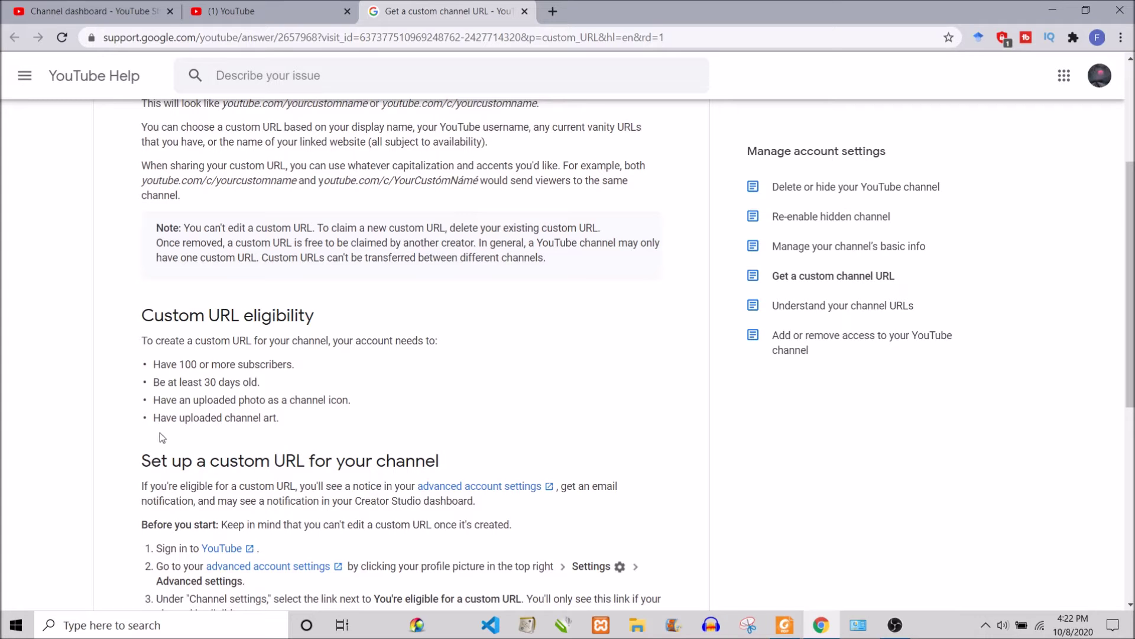
{"action": "scroll", "coordinate": [165, 424], "scroll_direction": "up", "scroll_amount": 1}
{"action": "scroll", "coordinate": [165, 424], "scroll_direction": "down", "scroll_amount": 1}
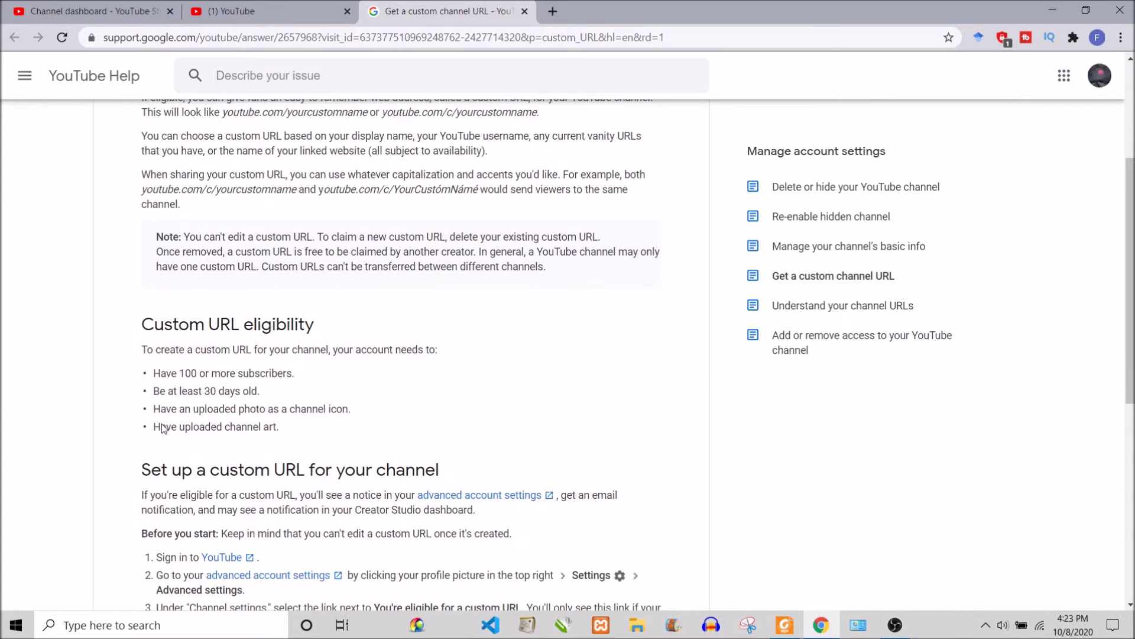
{"action": "key", "text": "Home"}
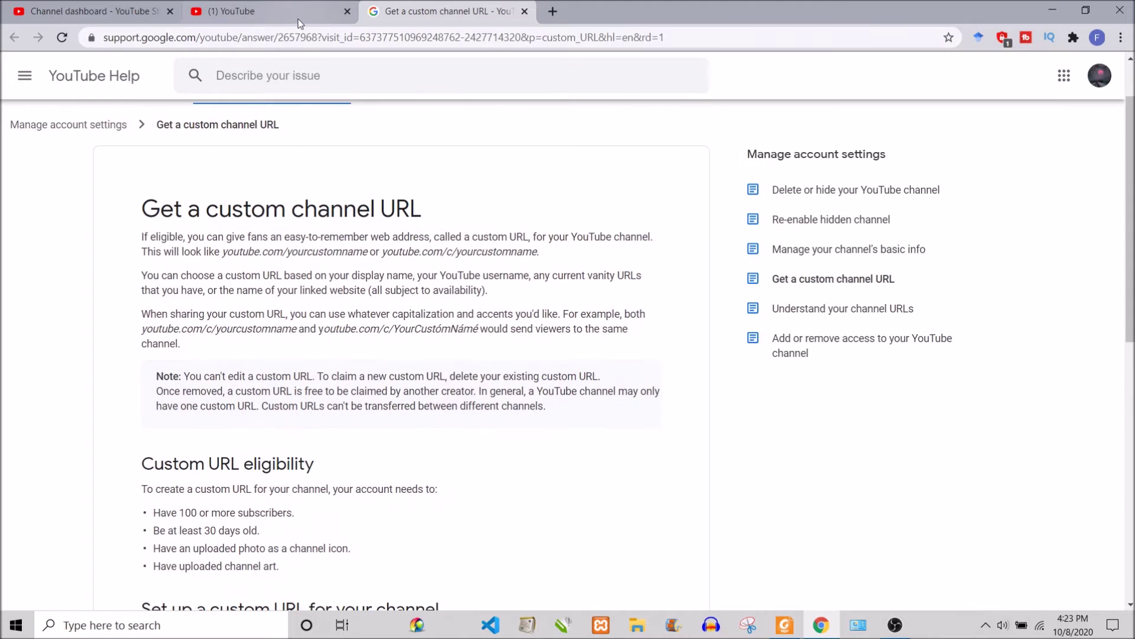
Start claiming a custom URL from the account's advanced settings and try the option with a suffix of your choosing
{"action": "left_click", "coordinate": [303, 5]}
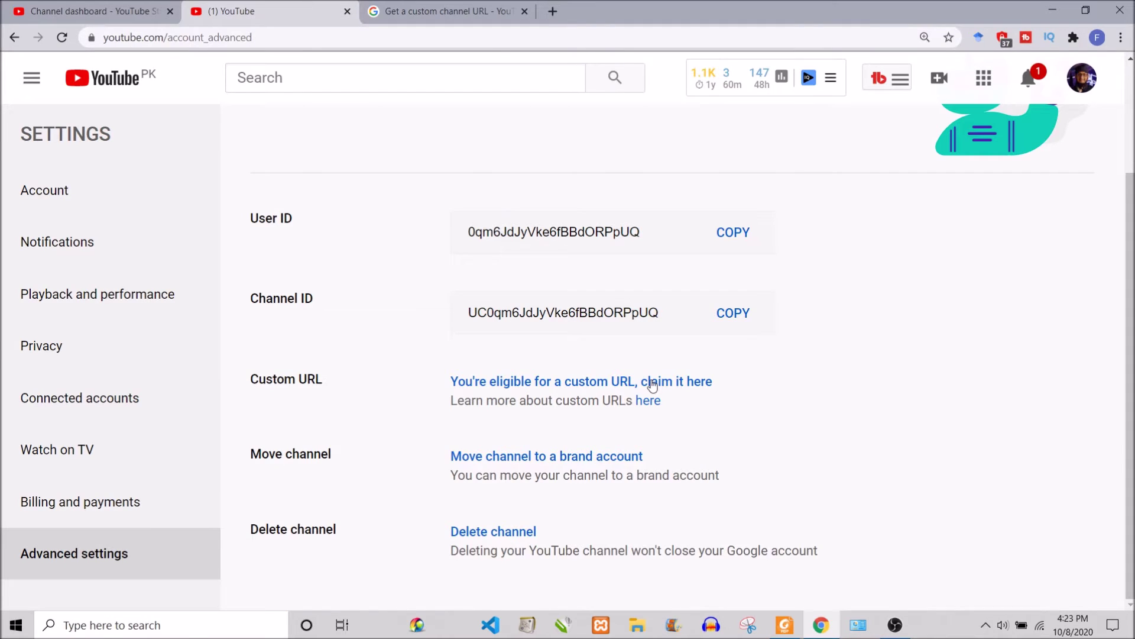
{"action": "left_click", "coordinate": [684, 383]}
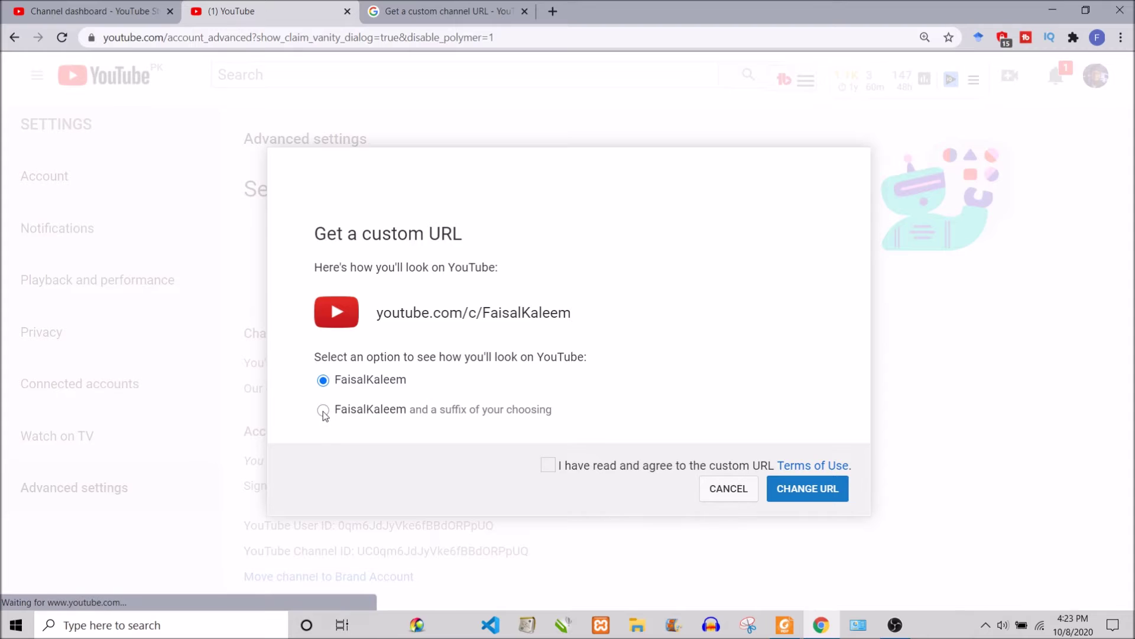
{"action": "left_click", "coordinate": [322, 410]}
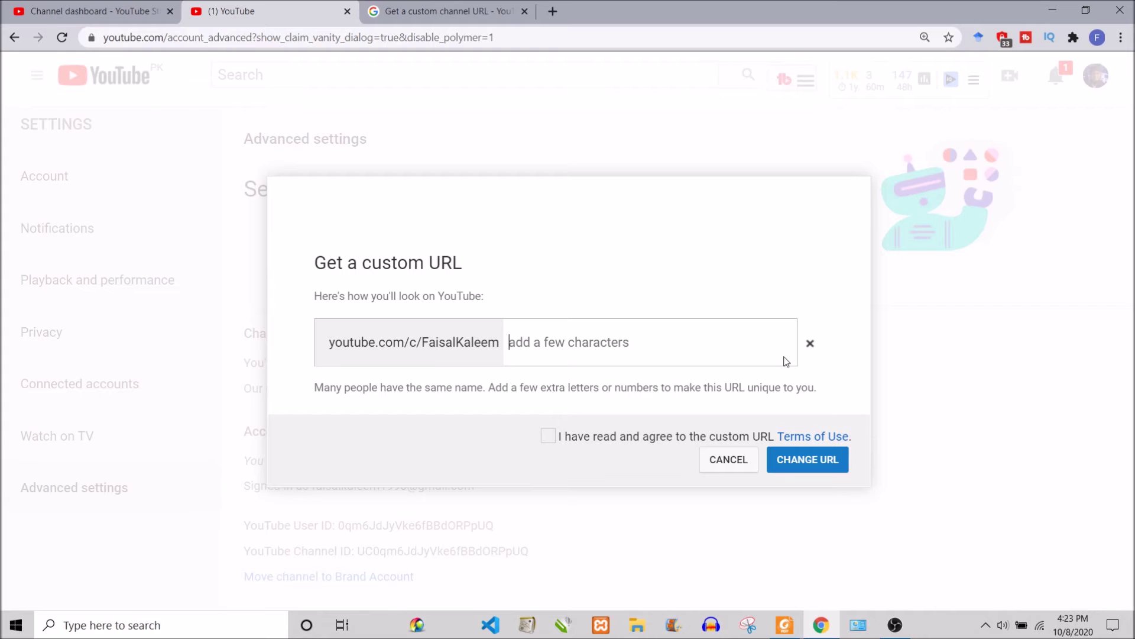
{"action": "left_click", "coordinate": [810, 344]}
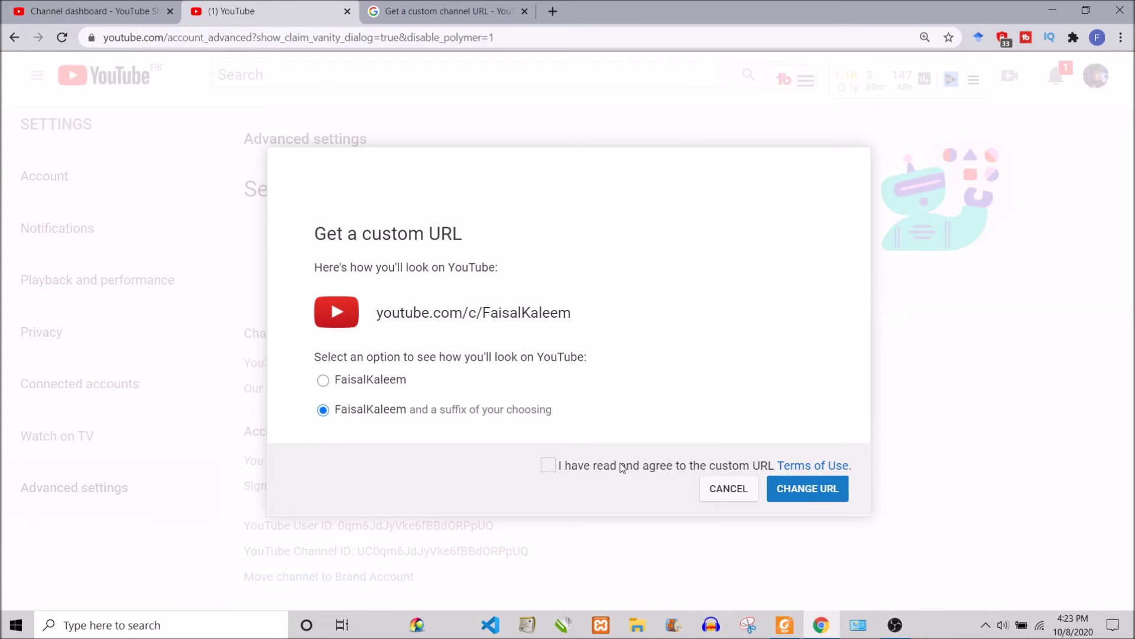
Read the custom URL Terms of Use and return to the claim dialog
{"action": "left_click", "coordinate": [792, 467]}
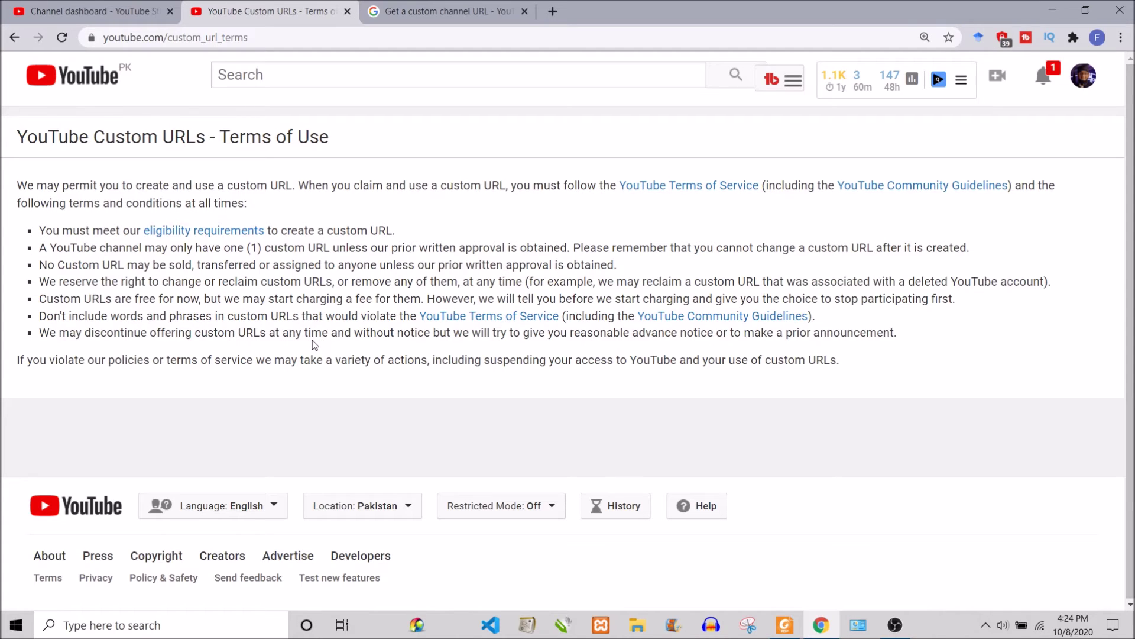
{"action": "left_click", "coordinate": [160, 5]}
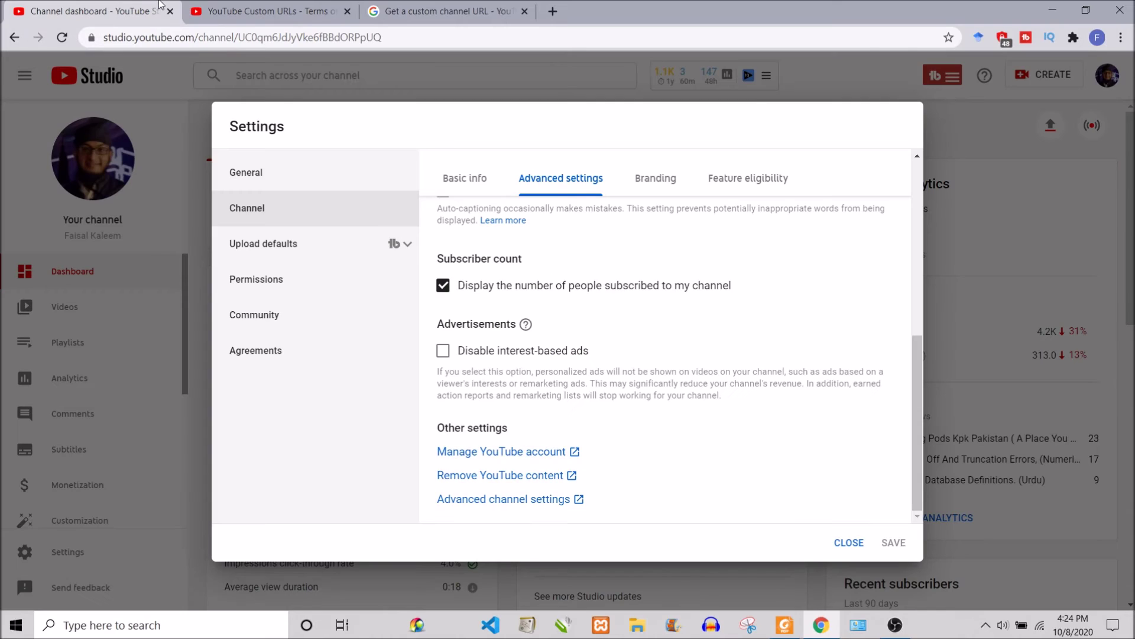
{"action": "left_click", "coordinate": [345, 3]}
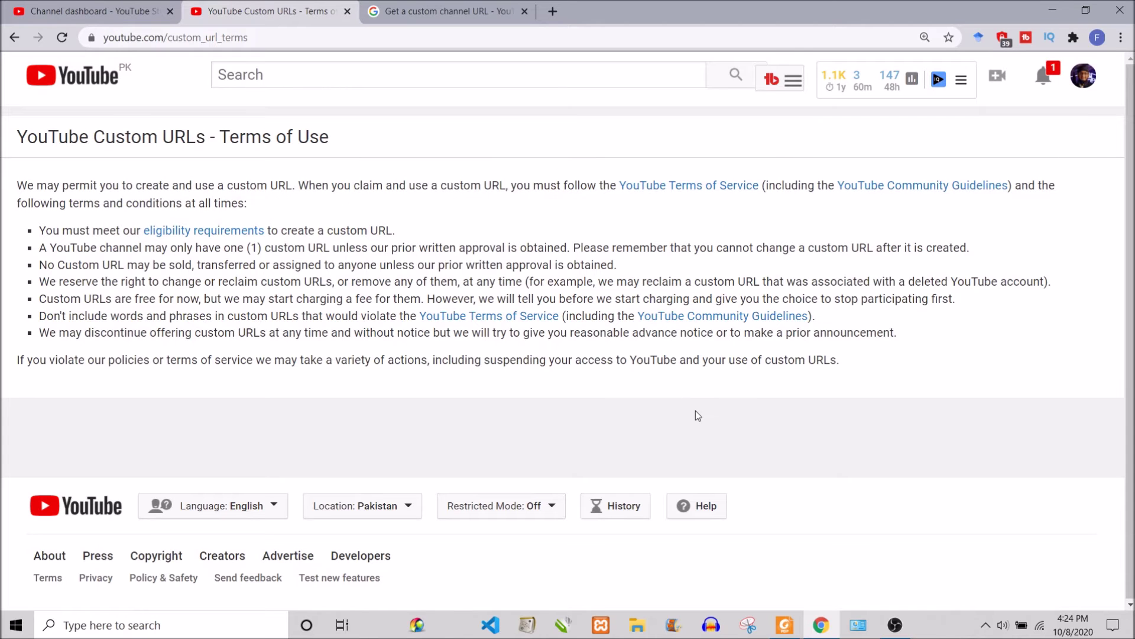
{"action": "left_click", "coordinate": [14, 38]}
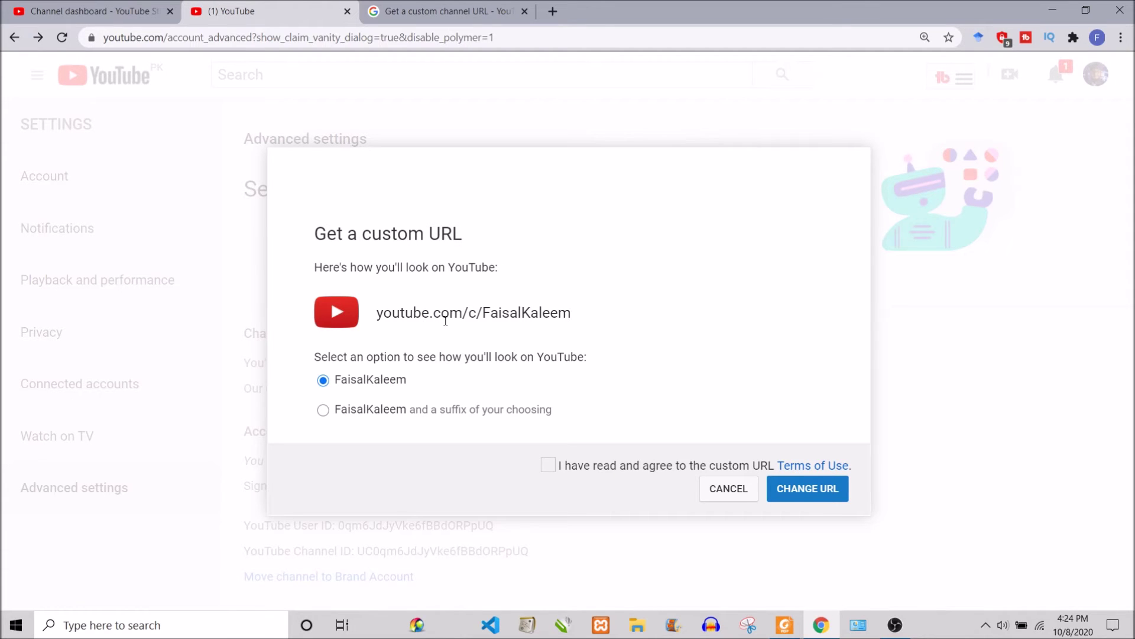
Copy the proposed custom URL, paste it into a new browser tab's address without loading it, and return to the claim dialog
{"action": "left_click_drag", "start_coordinate": [573, 315], "coordinate": [376, 314]}
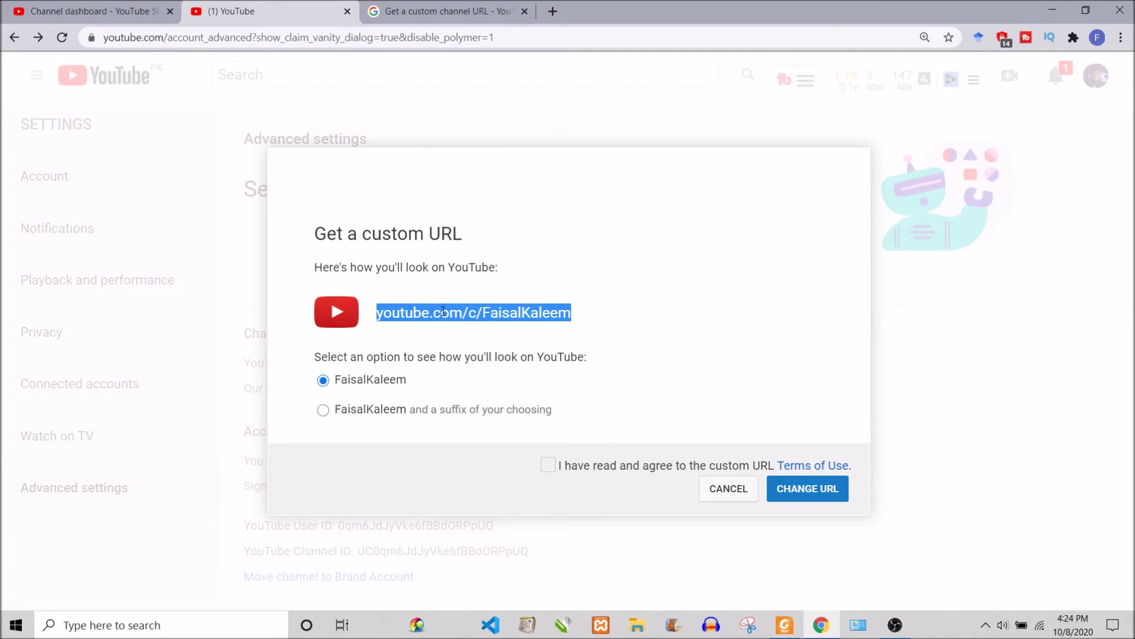
{"action": "right_click", "coordinate": [443, 312]}
{"action": "left_click", "coordinate": [456, 324]}
{"action": "left_click", "coordinate": [553, 11]}
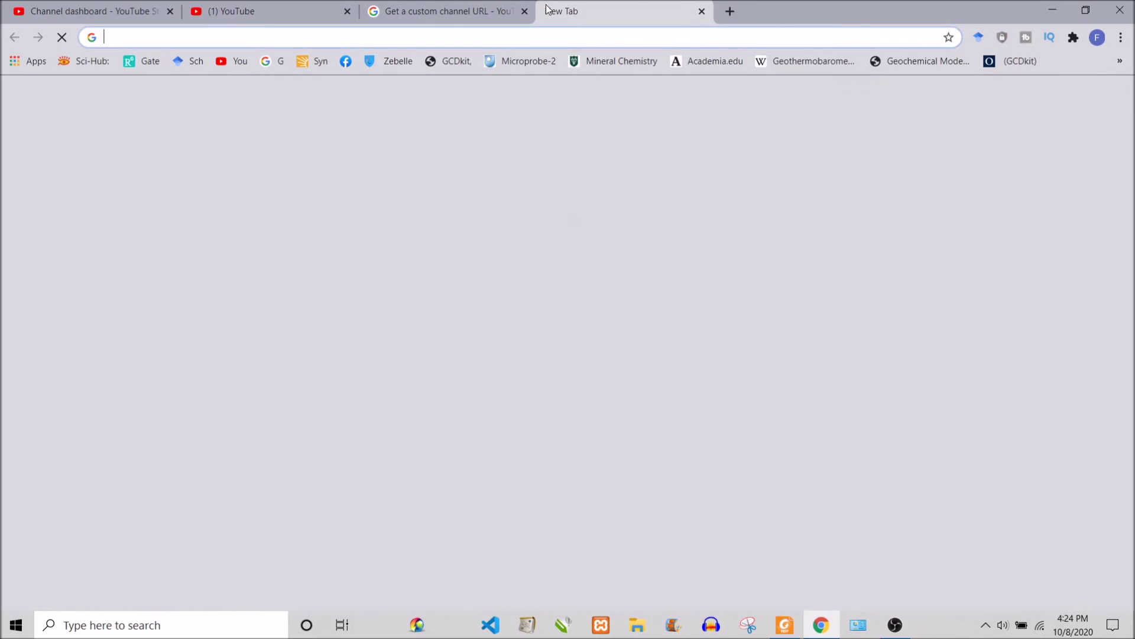
{"action": "key", "text": "ctrl+v"}
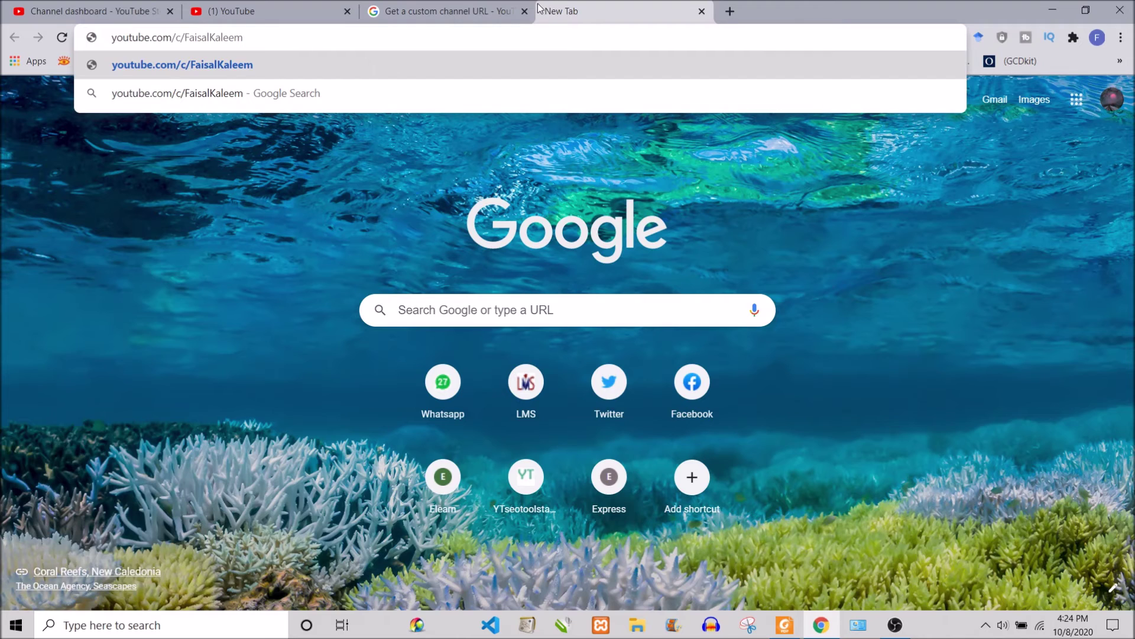
{"action": "left_click", "coordinate": [455, 8]}
{"action": "left_click", "coordinate": [310, 6]}
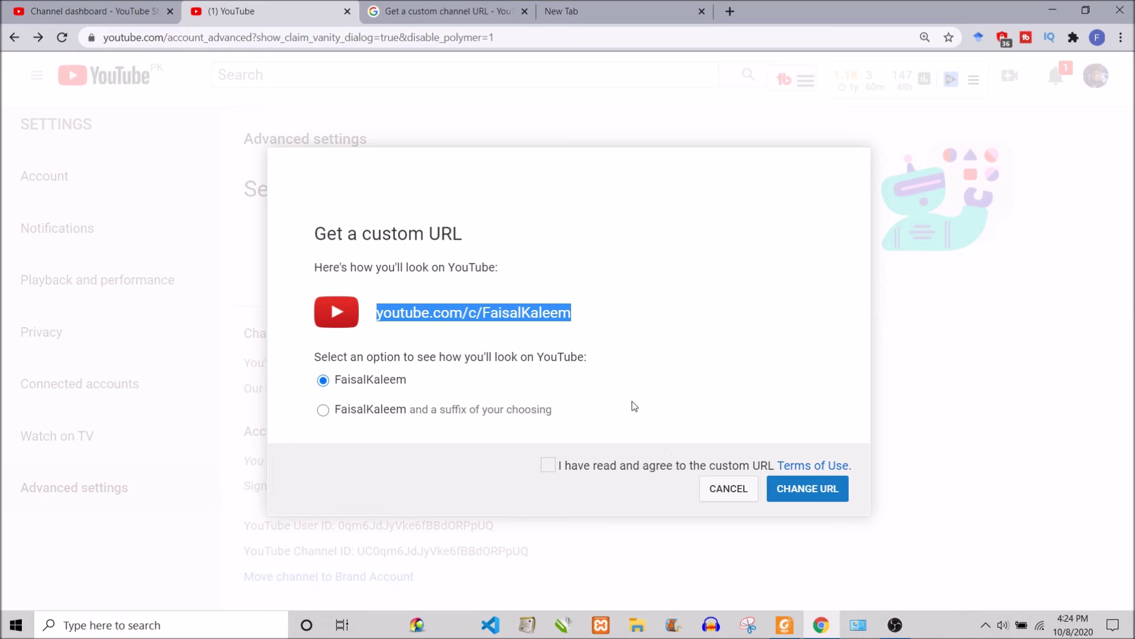
Agree to the custom URL Terms of Use, change the channel's URL to the proposed one without a suffix, and confirm the choice
{"action": "left_click", "coordinate": [549, 465]}
{"action": "left_click", "coordinate": [844, 496]}
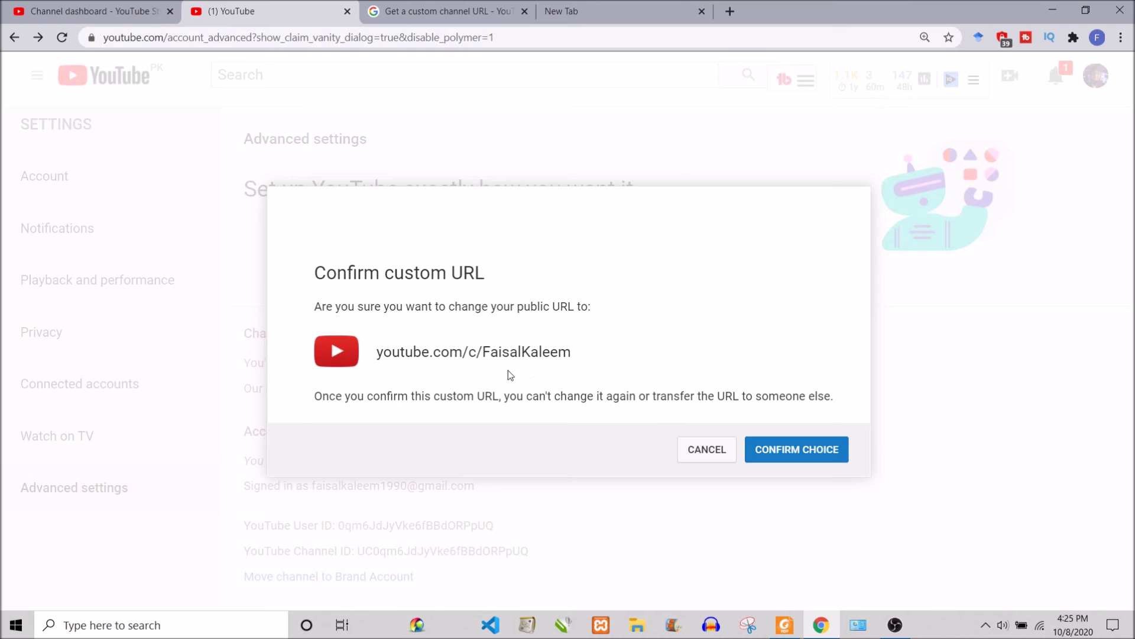
{"action": "left_click", "coordinate": [829, 449]}
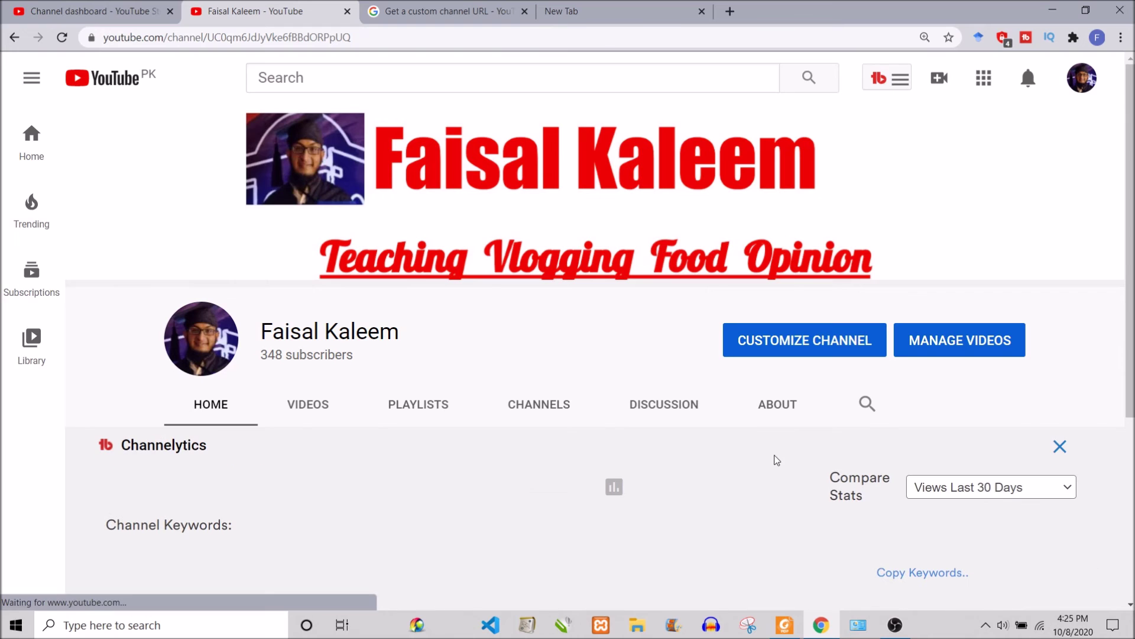
Load the copied custom URL in the blank browser tab and check the channel page and its full address
{"action": "left_click", "coordinate": [464, 7]}
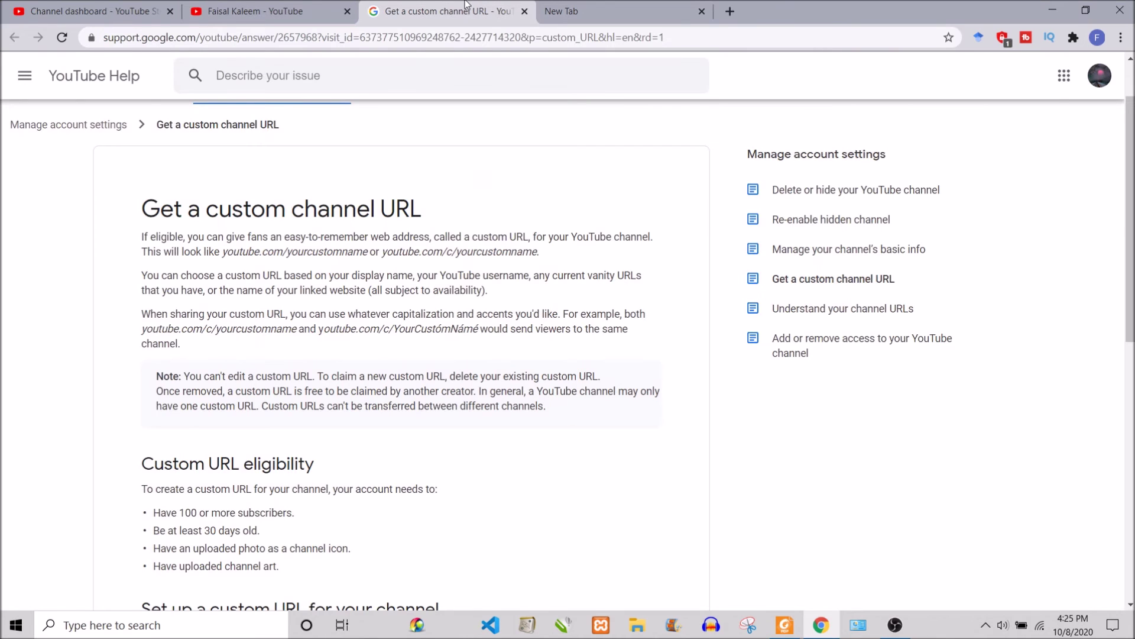
{"action": "left_click", "coordinate": [591, 6]}
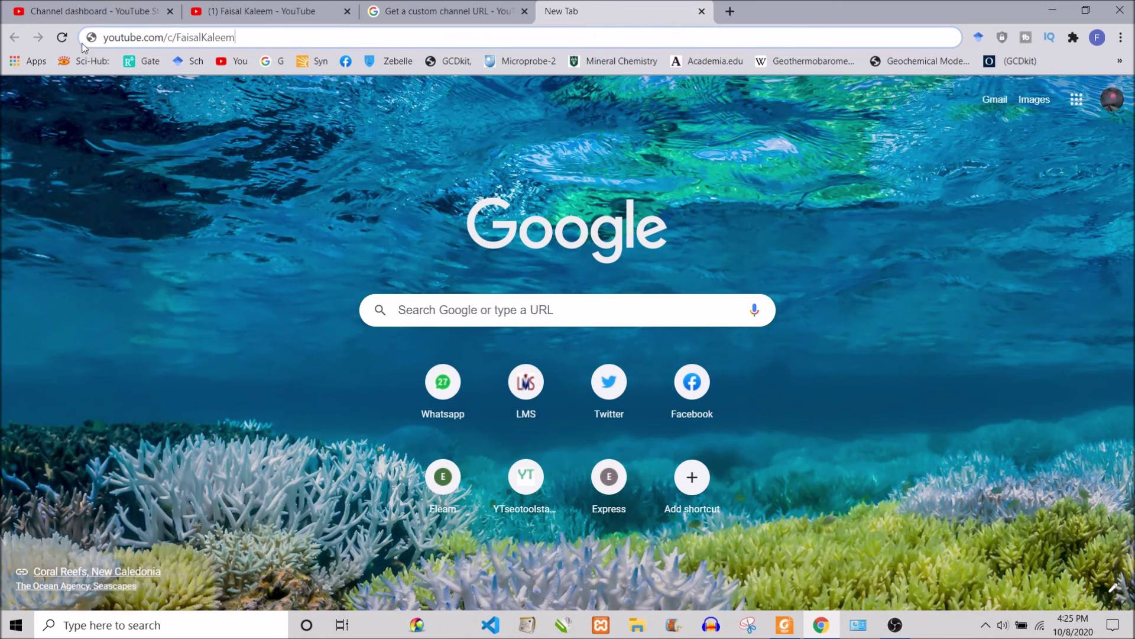
{"action": "left_click", "coordinate": [61, 40]}
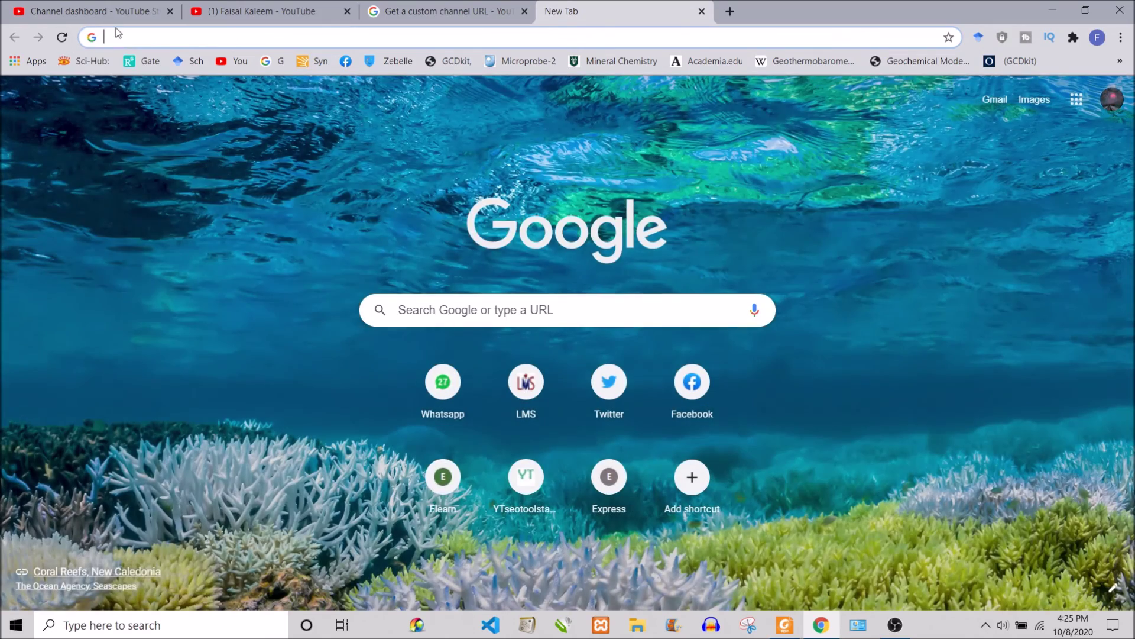
{"action": "left_click", "coordinate": [118, 32]}
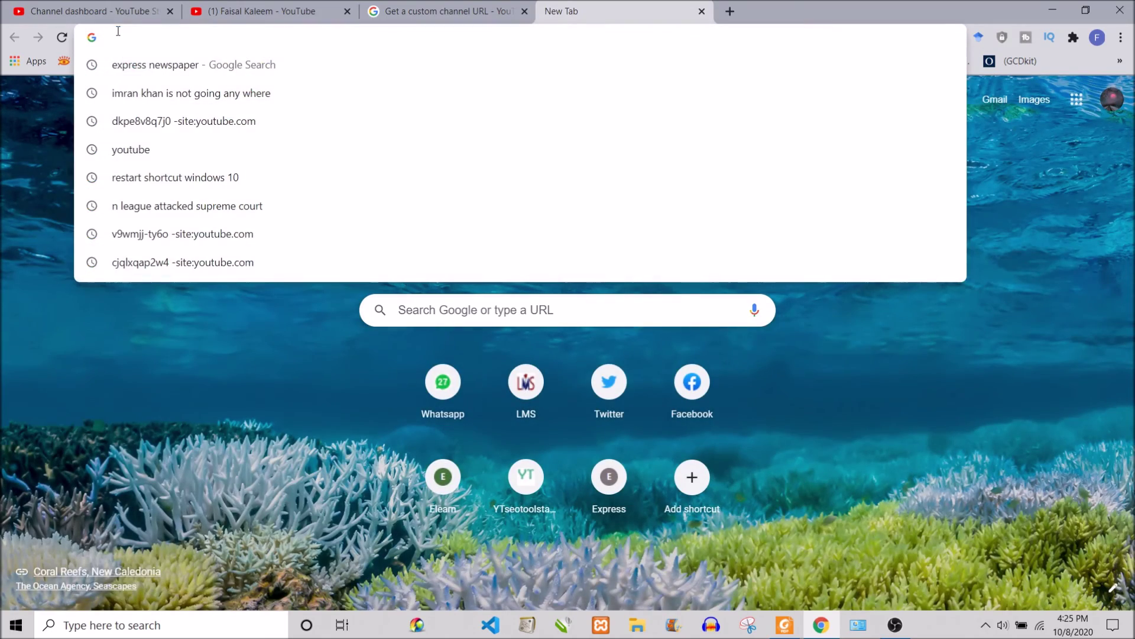
{"action": "key", "text": "ctrl+v"}
{"action": "key", "text": "Return"}
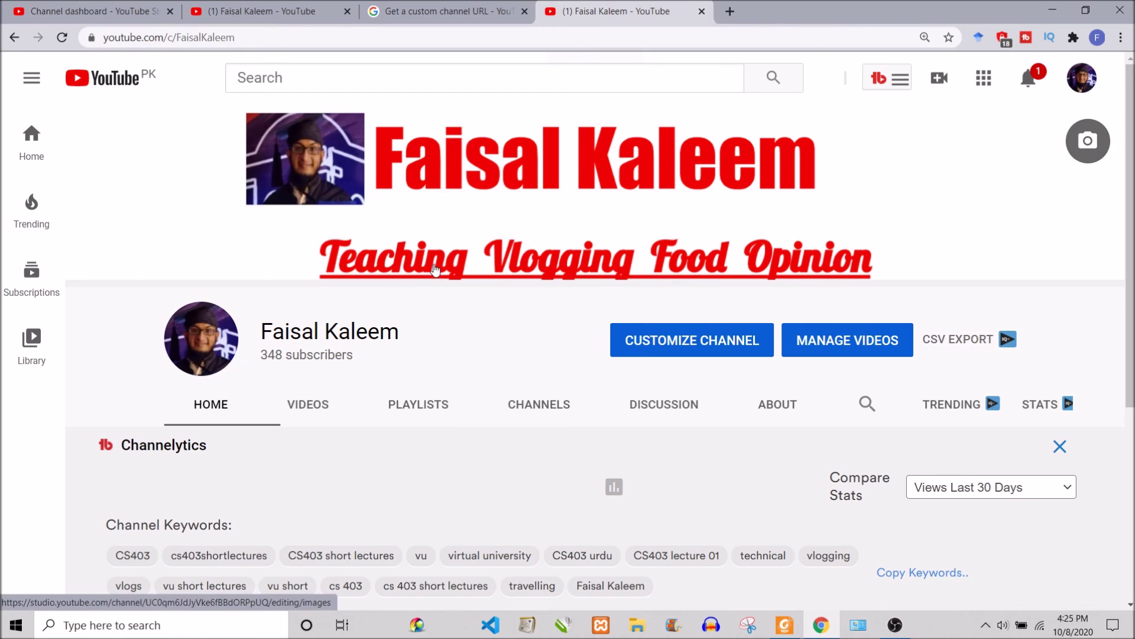
{"action": "scroll", "coordinate": [483, 309], "scroll_direction": "down", "scroll_amount": 5}
{"action": "scroll", "coordinate": [483, 309], "scroll_direction": "up", "scroll_amount": 5}
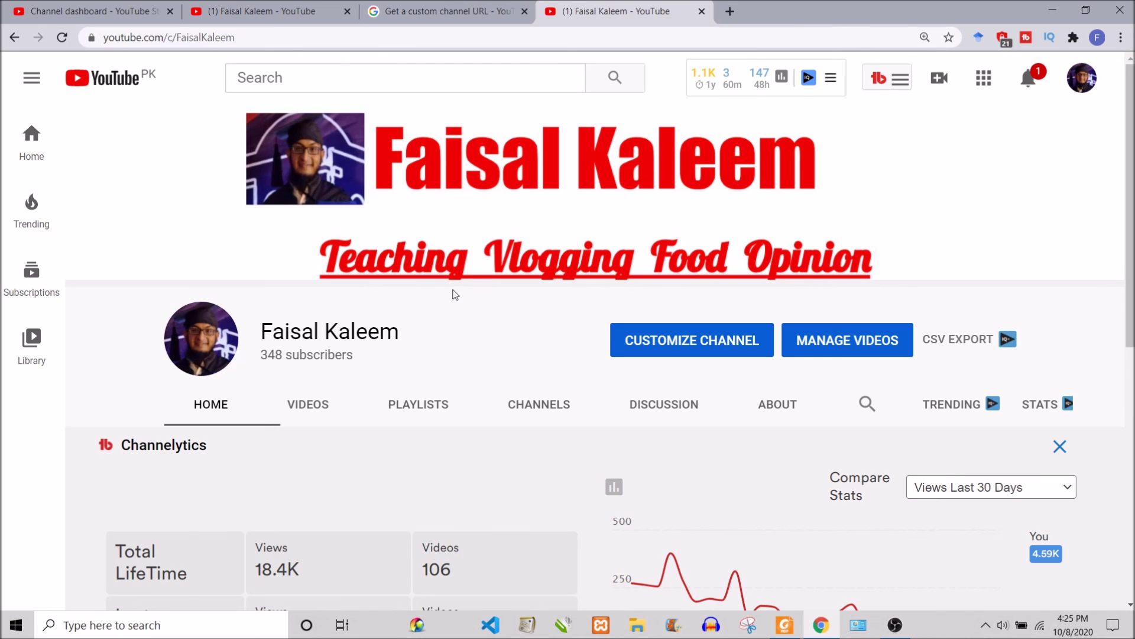
{"action": "left_click", "coordinate": [272, 44]}
{"action": "key", "text": "End"}
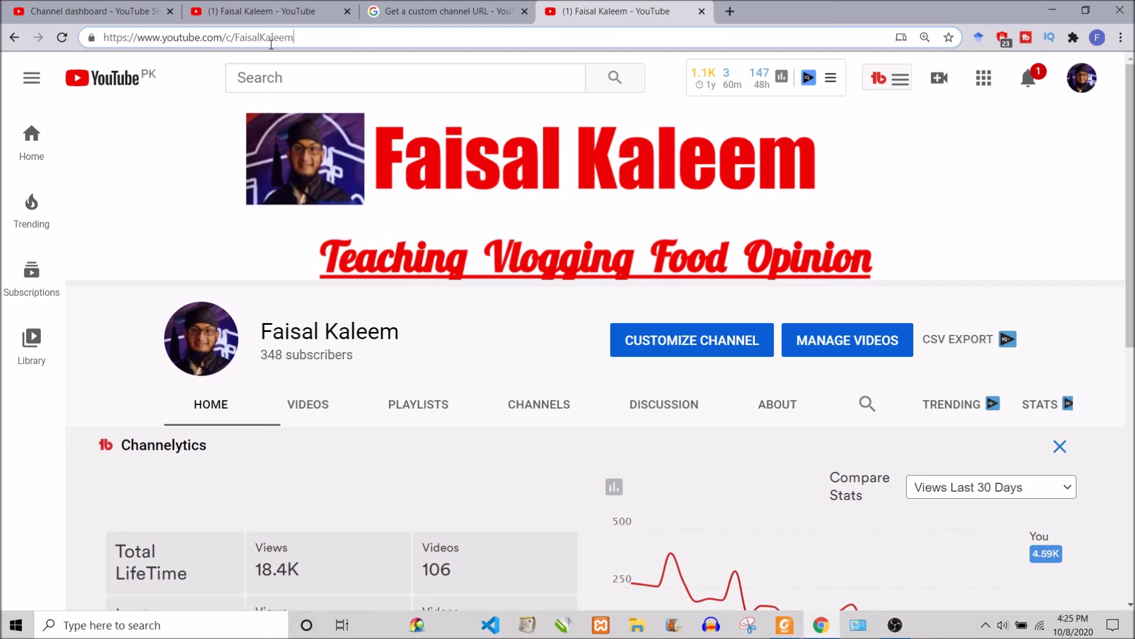